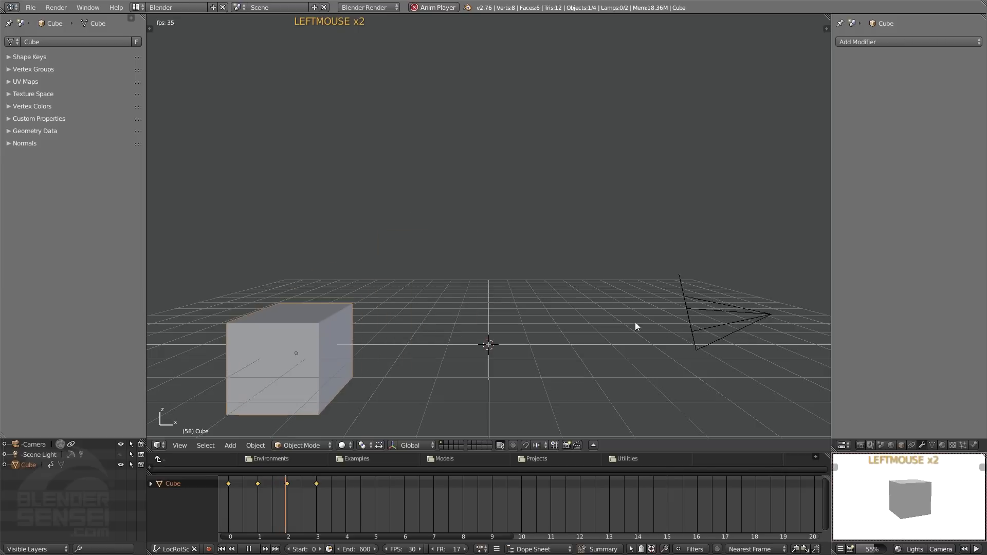
# At frame 0, add a Monkey mesh with a level 2 Subdivision Surface and scale it up about 1.75 times
pyautogui.doubleClick(234, 549)
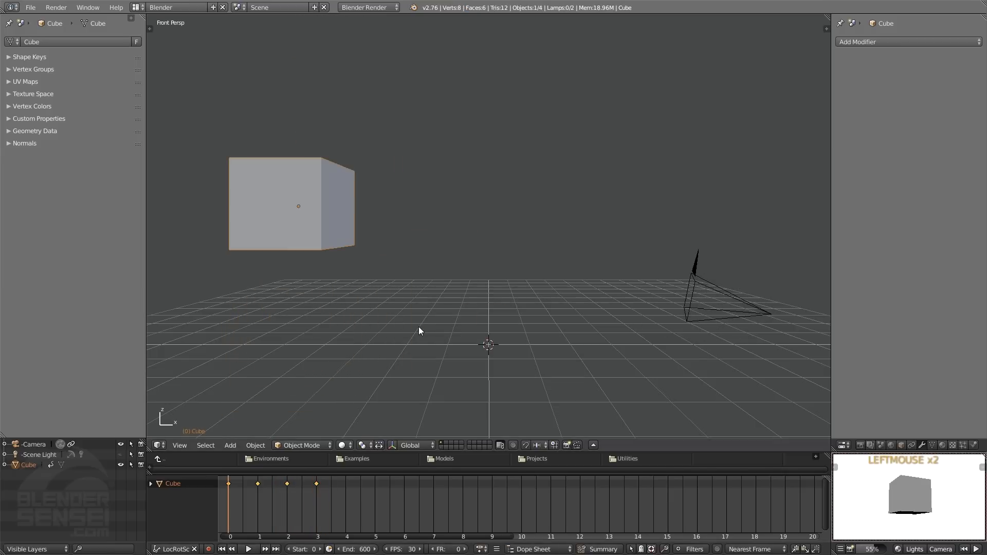
pyautogui.keyDown('shift'); pyautogui.moveTo(525, 198); pyautogui.dragTo(617, 289, button='middle'); pyautogui.keyUp('shift')
pyautogui.keyDown('shift'); pyautogui.moveTo(527, 269); pyautogui.dragTo(622, 264, button='middle'); pyautogui.keyUp('shift')
pyautogui.moveTo(466, 208); pyautogui.dragTo(532, 243, button='middle')
pyautogui.hotkey('shift', 'a')
pyautogui.moveTo(543, 244)
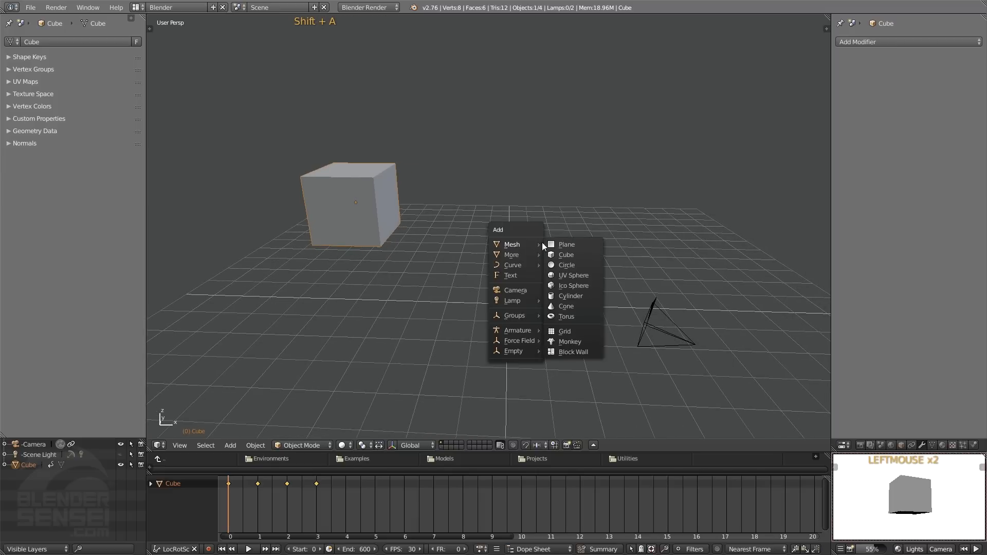
pyautogui.click(569, 341)
pyautogui.hotkey('ctrl', '2')
pyautogui.press('s')
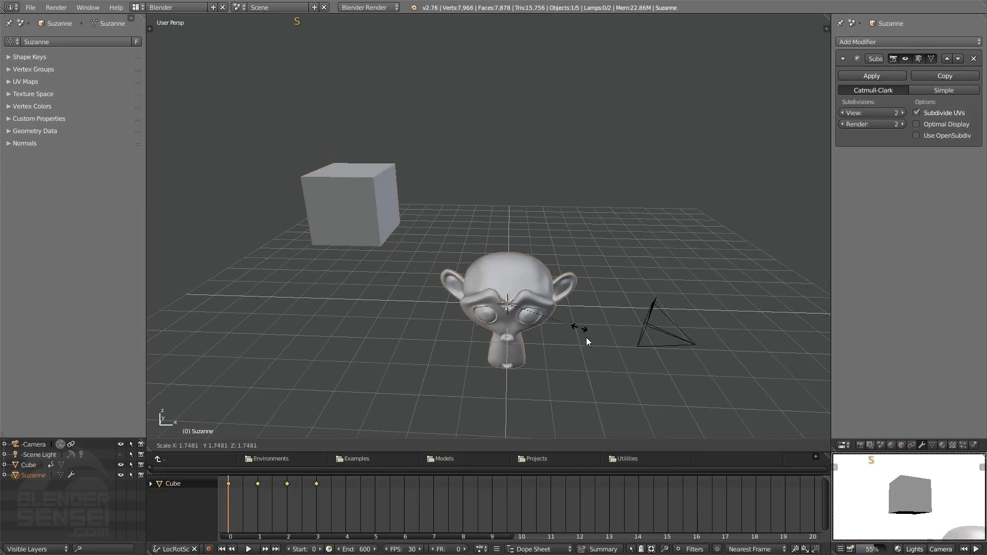
pyautogui.click(583, 335)
# In orthographic top view, rotate the monkey about 90 degrees so that it faces the cube
pyautogui.moveTo(587, 340); pyautogui.dragTo(535, 304, button='middle')
pyautogui.press('7')
pyautogui.press('5')
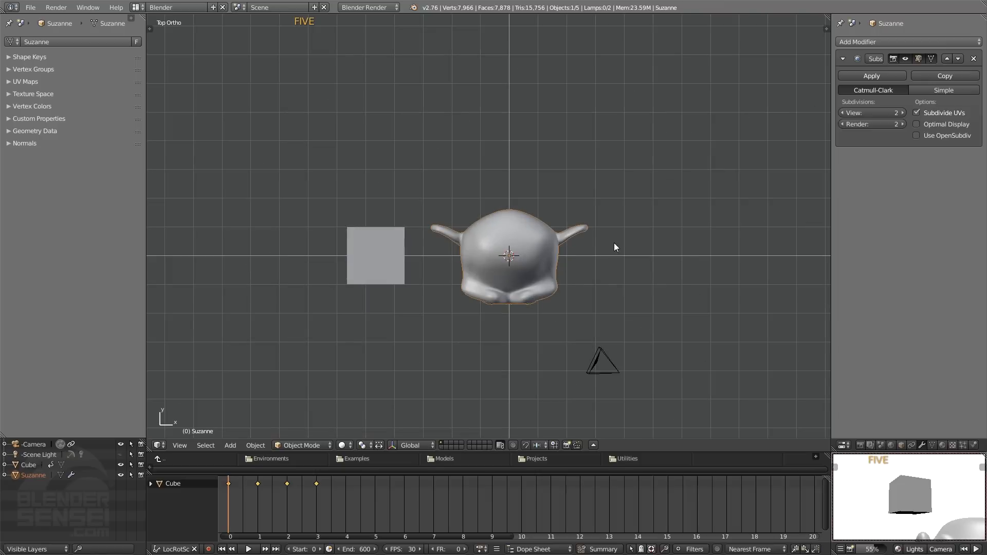
pyautogui.press('r')
pyautogui.click(536, 359)
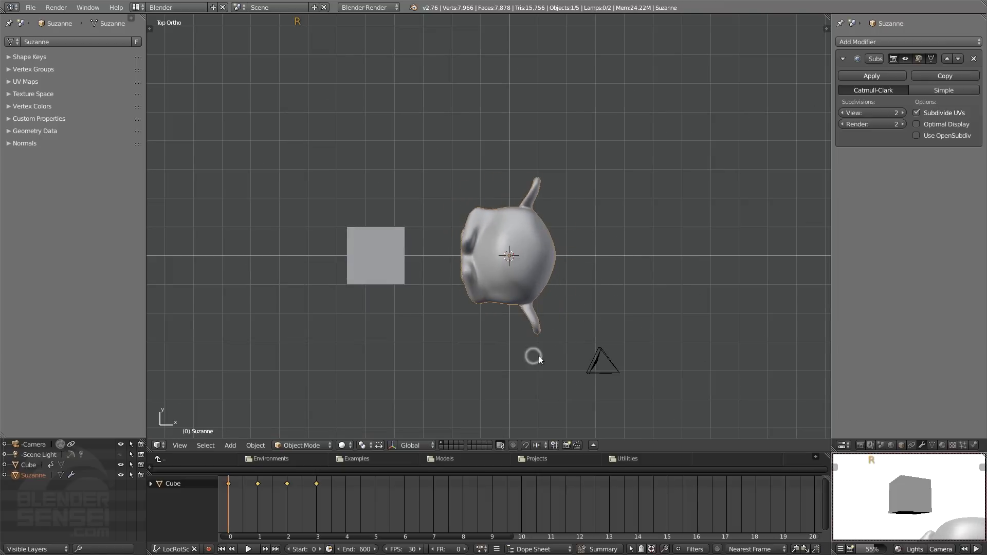
# Move the monkey about 23 units along the positive X axis, away from the cube, and keyframe it at frame 0
pyautogui.scroll(-4, 547, 292)
pyautogui.keyDown('shift'); pyautogui.moveTo(570, 272); pyautogui.dragTo(484, 291, button='middle'); pyautogui.keyUp('shift')
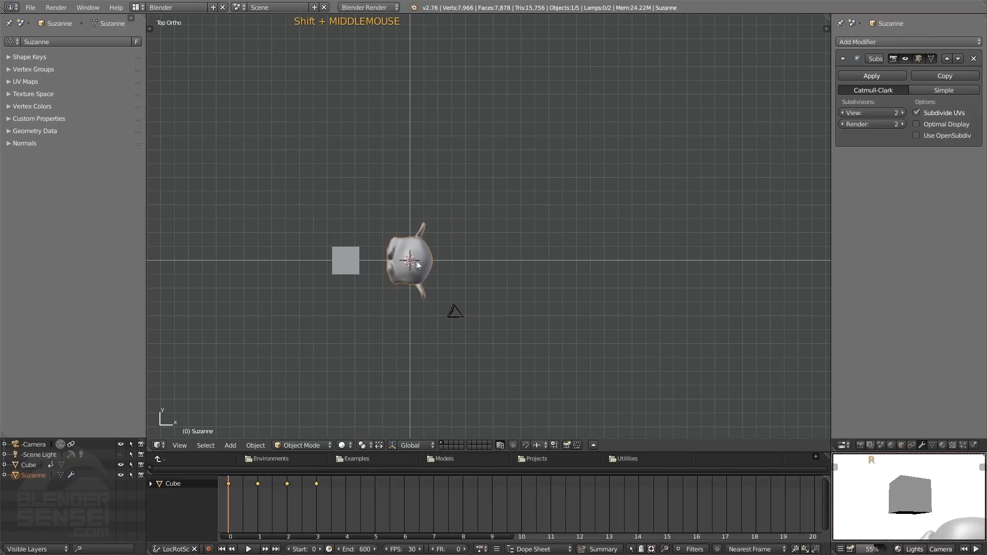
pyautogui.press('g')
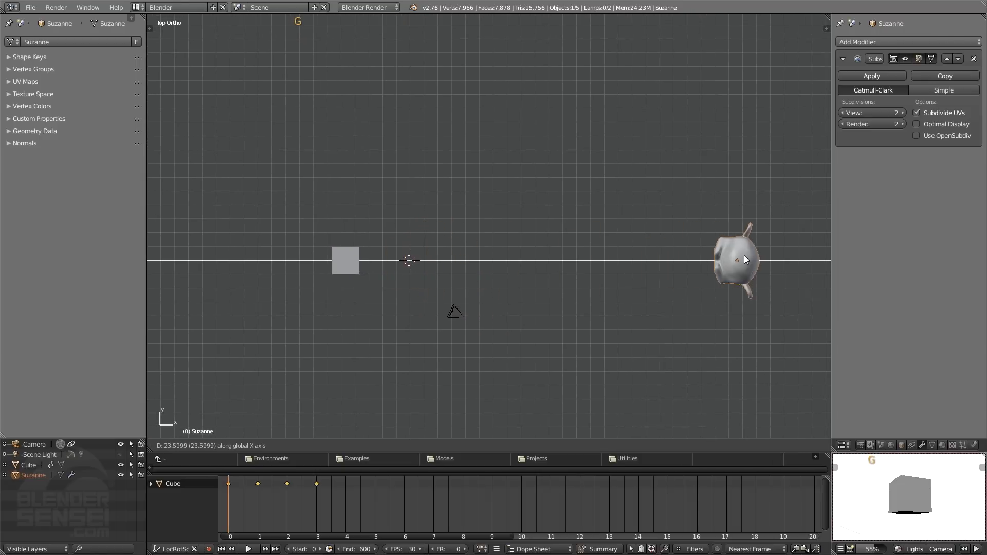
pyautogui.click(709, 261)
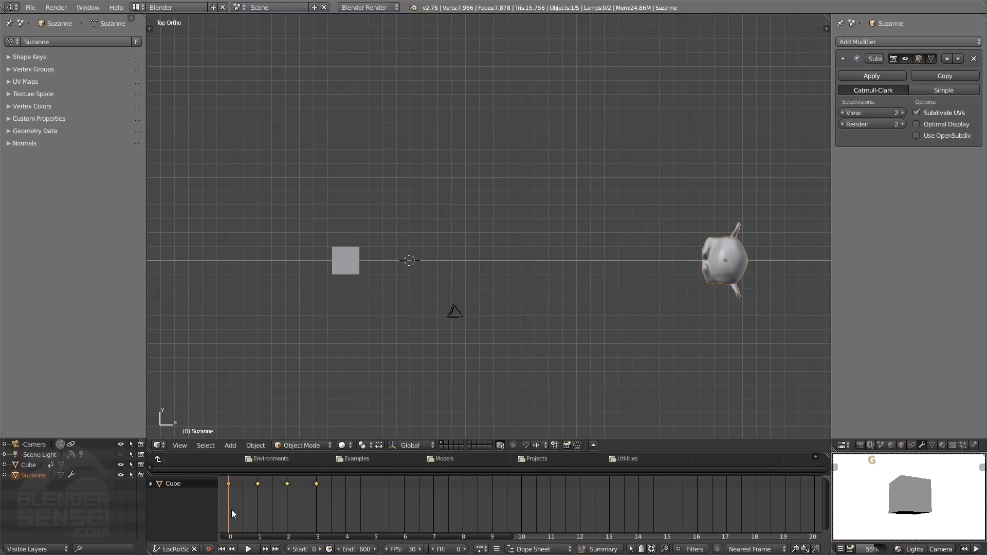
pyautogui.press('i')
# At frame 90, move the monkey back along the X axis to the origin and insert a keyframe
pyautogui.press('Up')
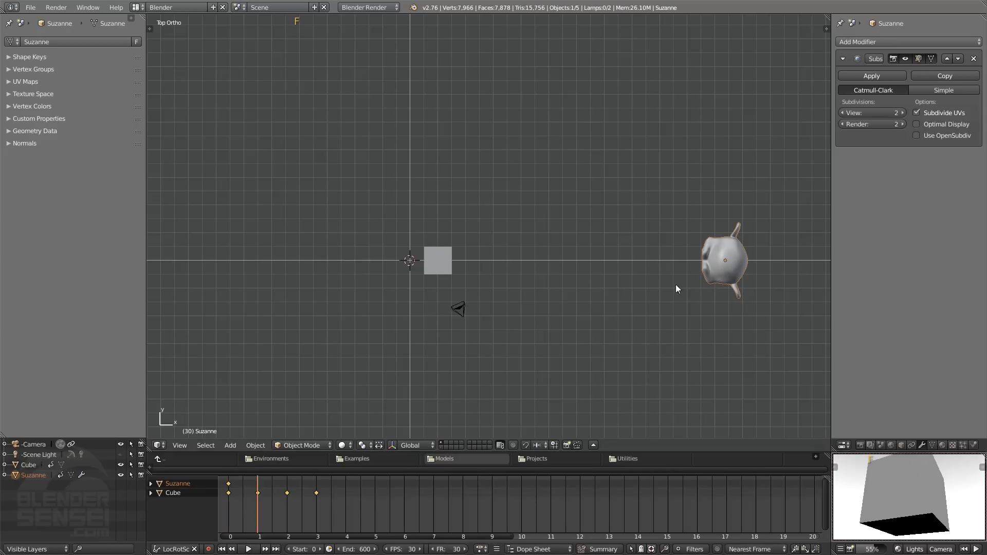
pyautogui.moveTo(260, 514); pyautogui.dragTo(316, 507, button='right')
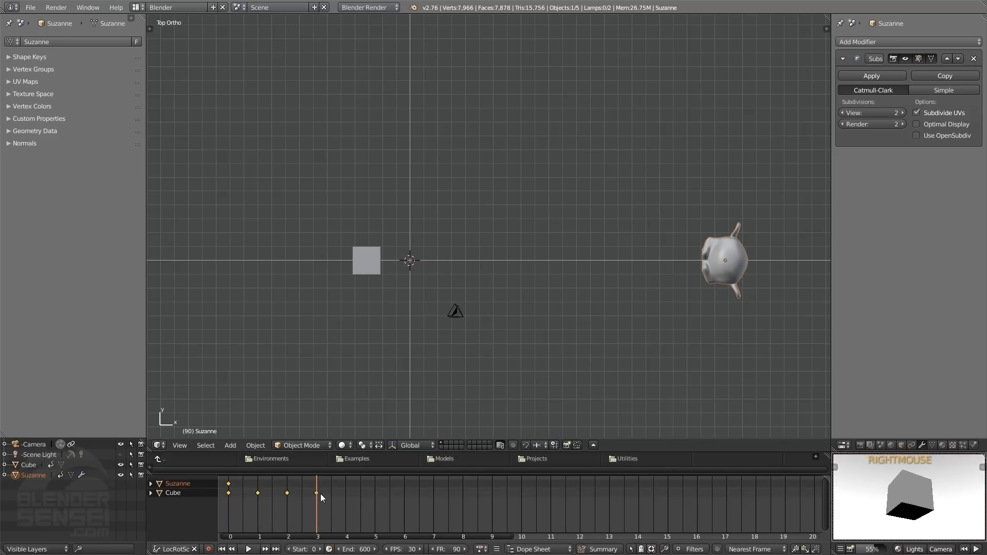
pyautogui.press('g')
pyautogui.press('x')
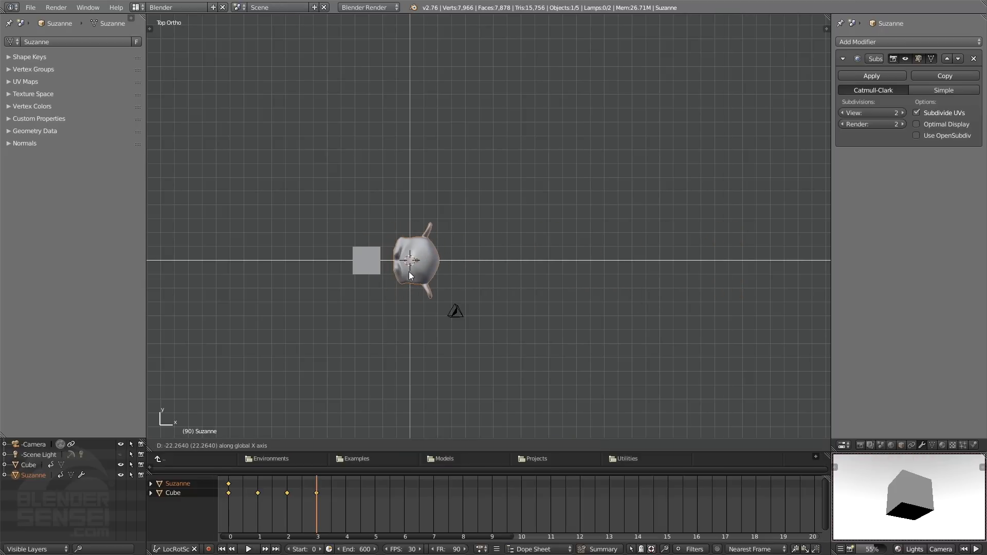
pyautogui.click(403, 273)
pyautogui.press('i')
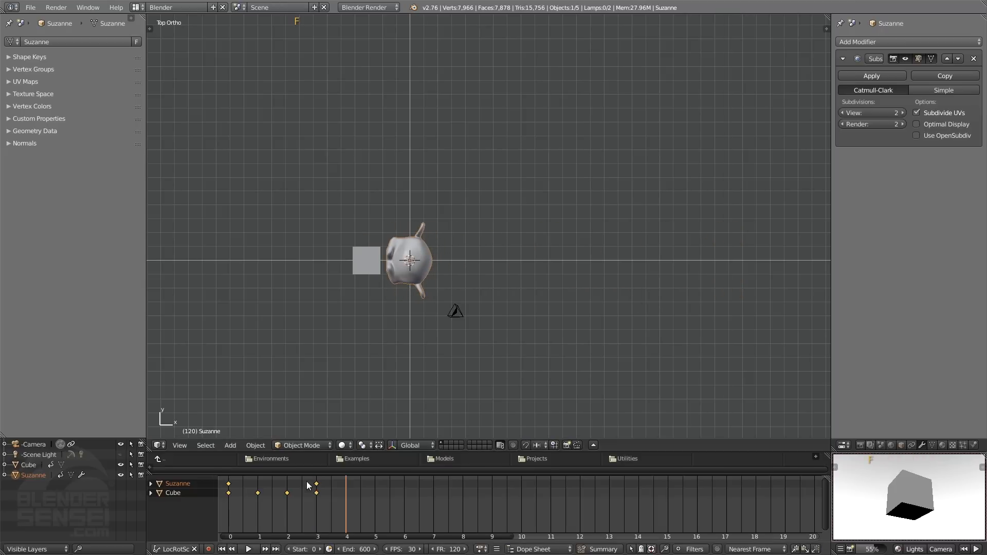
# Play the animation from the start and watch the monkey and the cube in perspective
pyautogui.rightClick(229, 502)
pyautogui.click(248, 549)
pyautogui.moveTo(411, 360); pyautogui.dragTo(467, 288, button='middle')
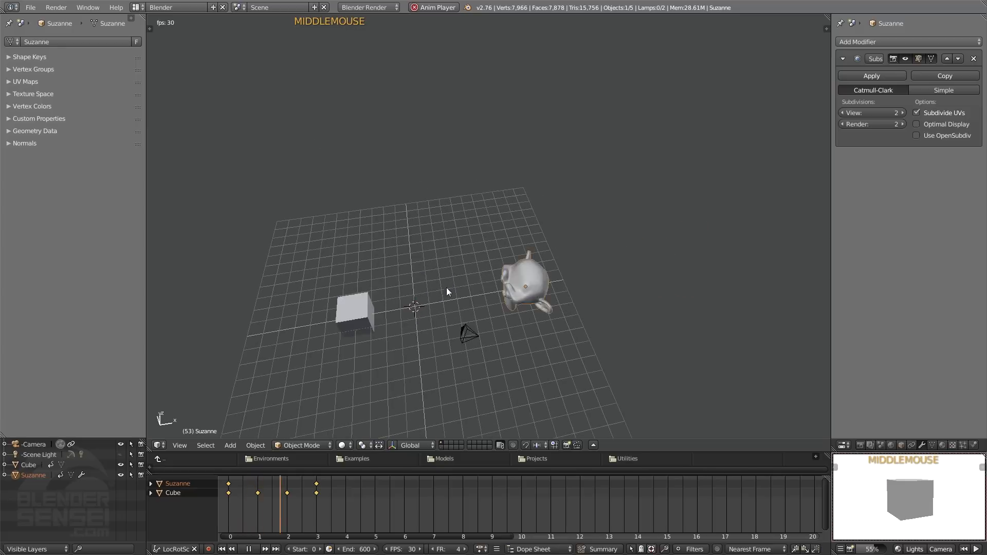
# Mirror the monkey's and cube's keyframes about frame 90 with the extended animation tools
pyautogui.moveTo(342, 511)
pyautogui.mouseDown(button='right')
pyautogui.moveTo(250, 518)
pyautogui.moveTo(323, 510)
pyautogui.mouseUp(button='right')
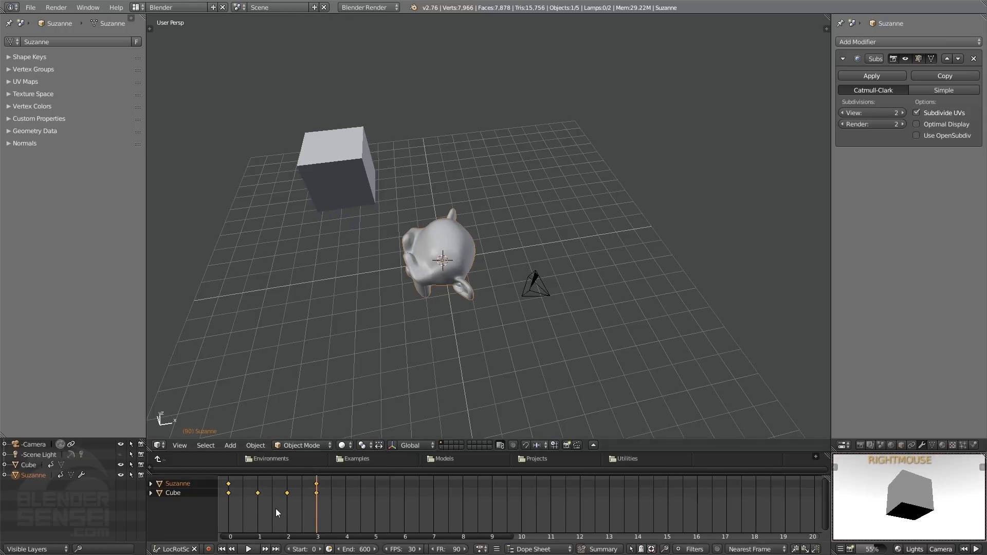
pyautogui.press('t')
pyautogui.press('n')
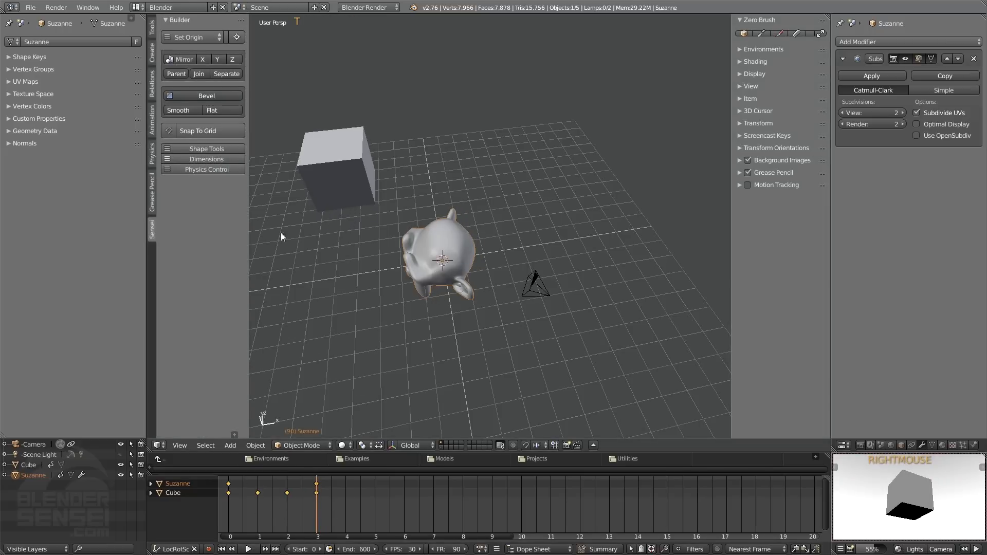
pyautogui.click(152, 120)
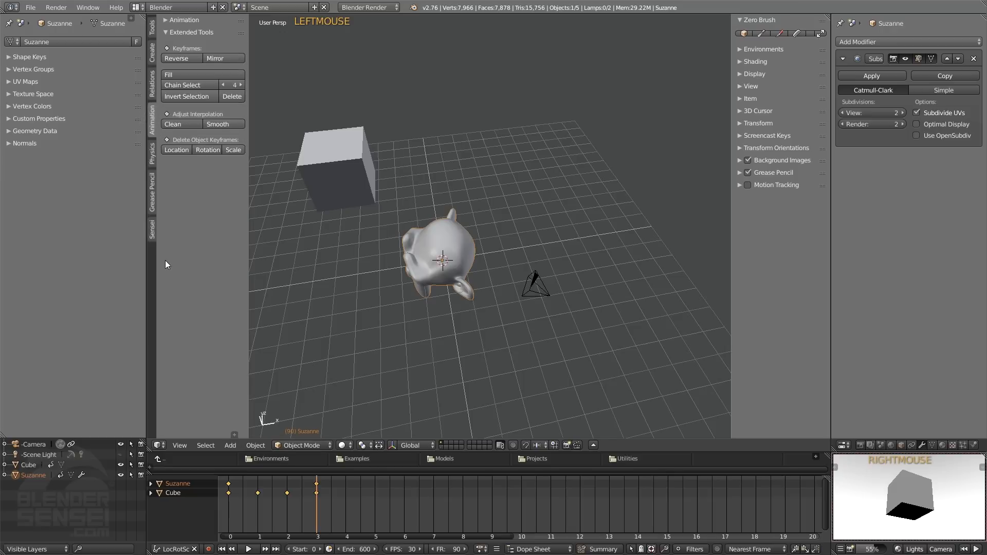
pyautogui.click(229, 58)
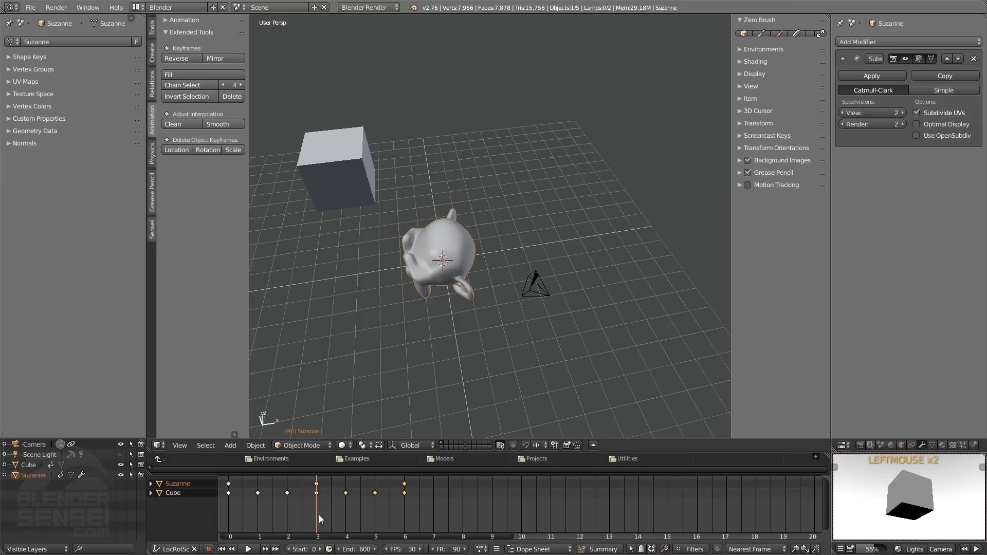
# Play the mirrored animation from the start to check the reversed motion
pyautogui.rightClick(451, 514)
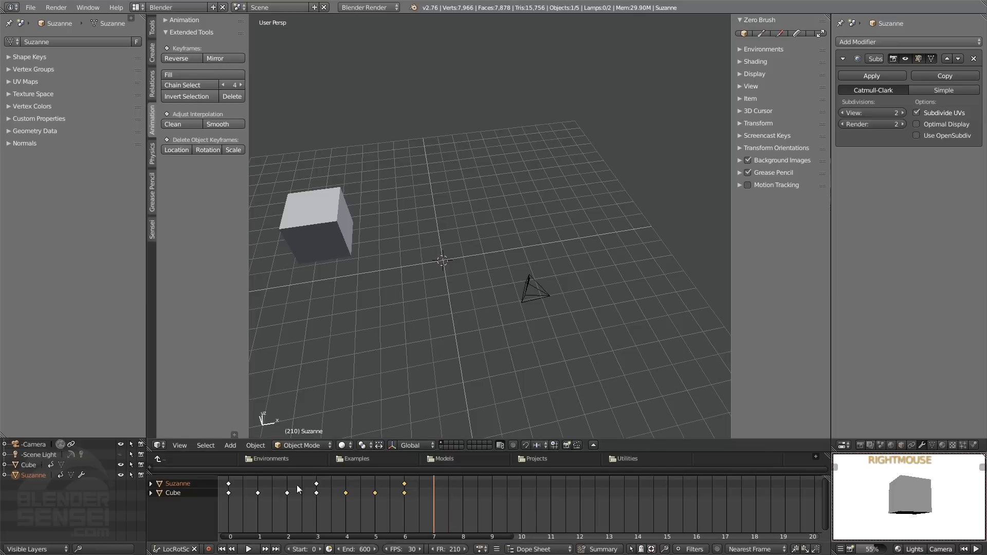
pyautogui.click(222, 549)
pyautogui.click(248, 549)
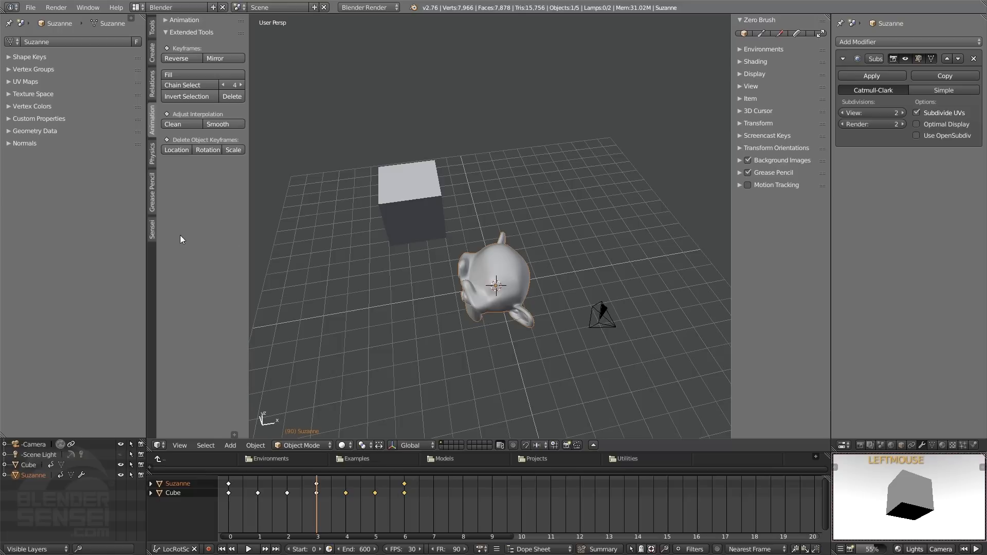
# Review the camera tracking options, and examine the settings of the camera's Track To constraint
pyautogui.click(152, 229)
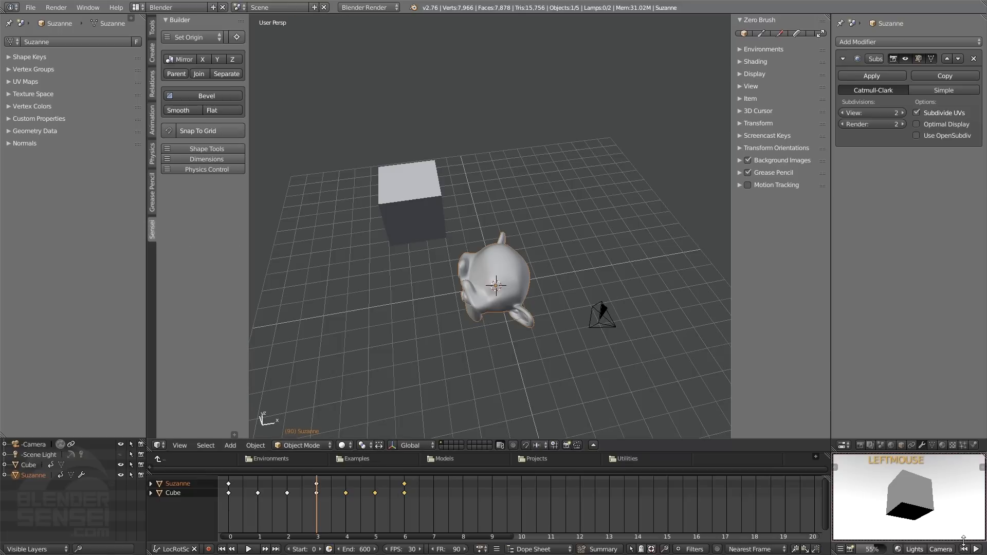
pyautogui.click(947, 550)
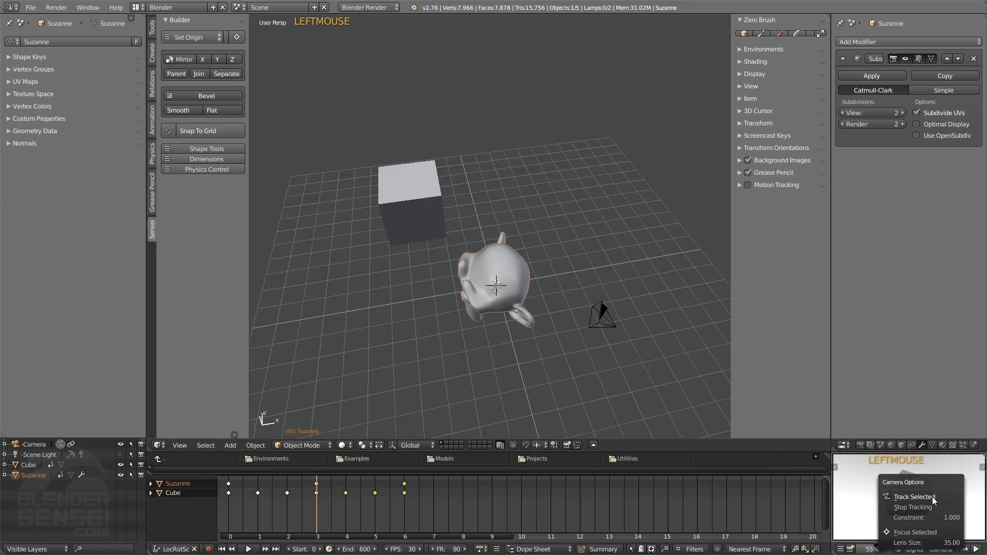
pyautogui.click(914, 497)
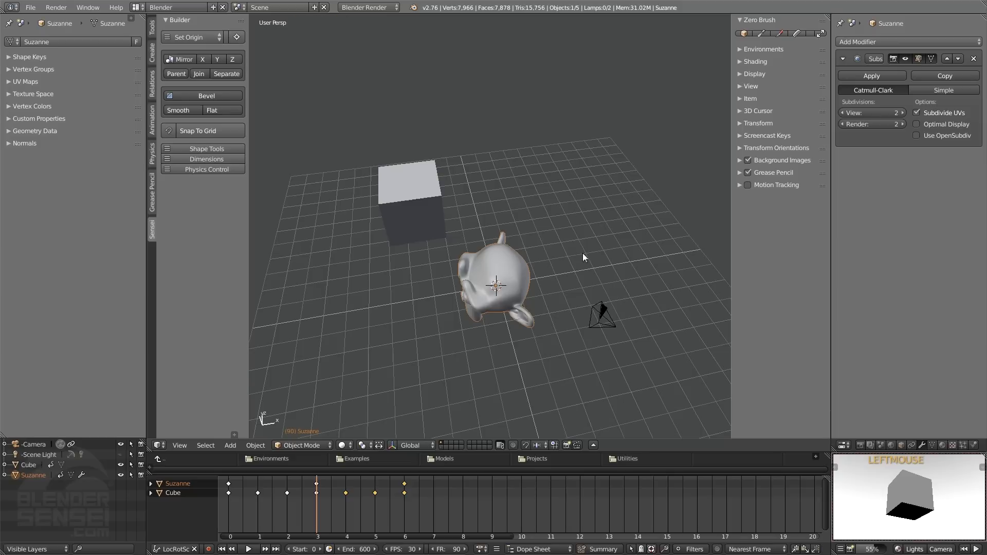
pyautogui.click(598, 315)
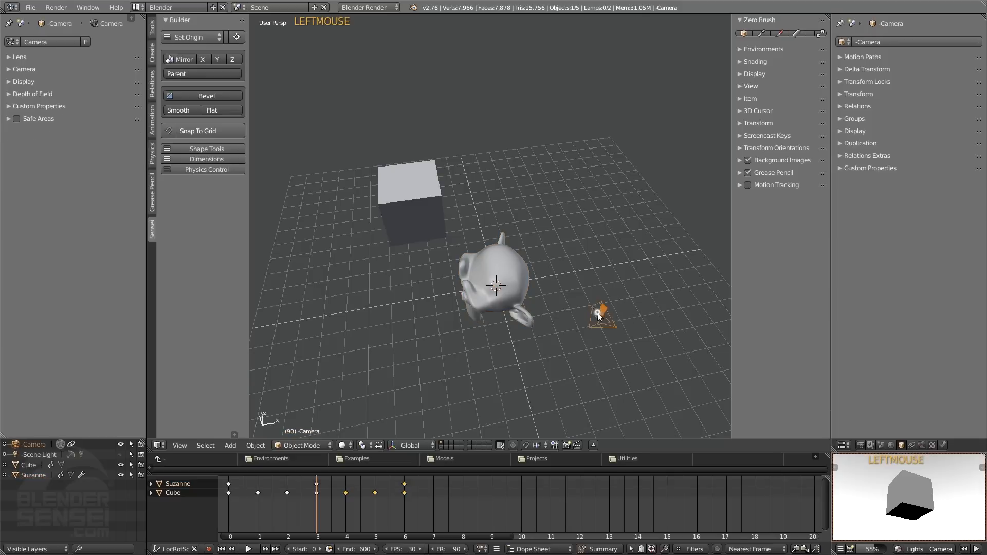
pyautogui.click(913, 445)
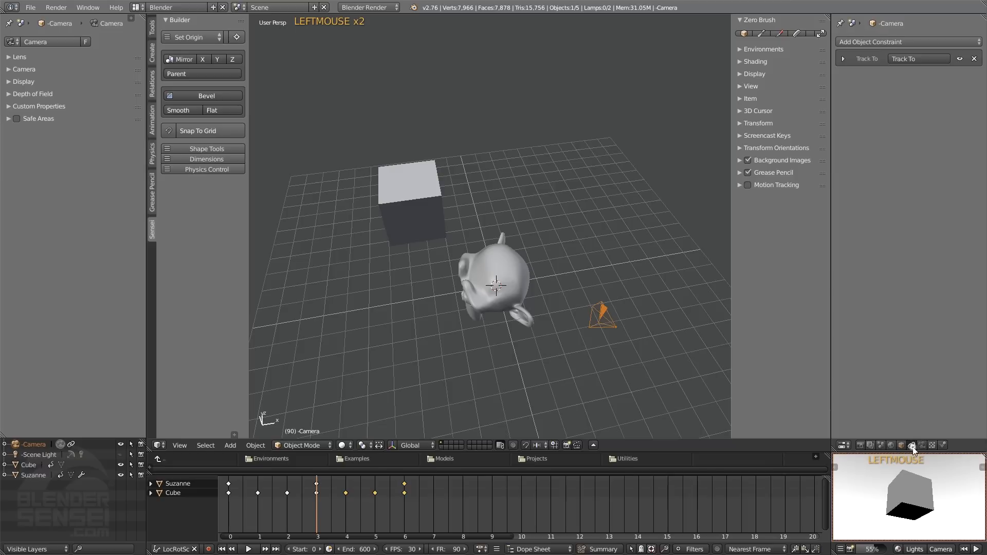
pyautogui.click(843, 57)
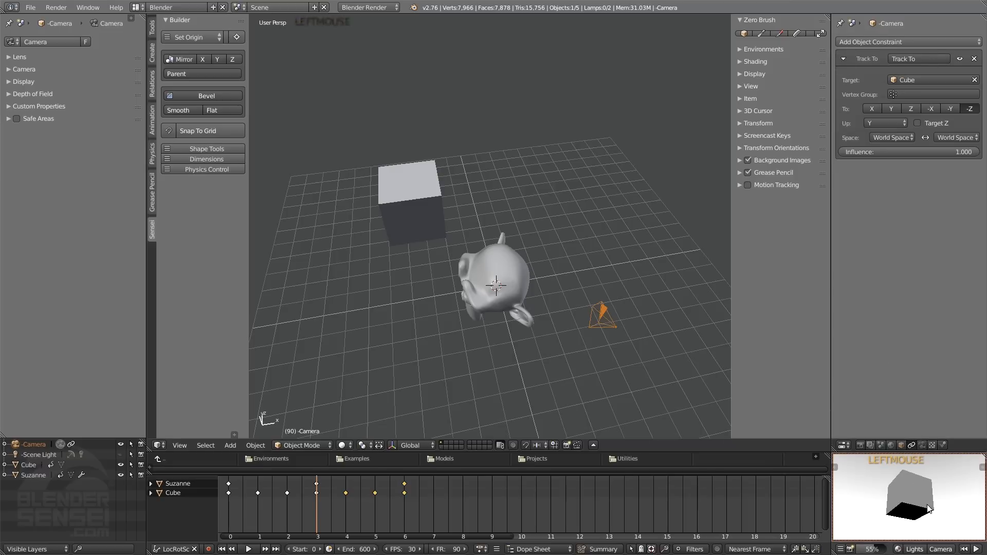
# Set the influence of the camera's Track To constraint to 0 and shift the camera within its own view
pyautogui.click(943, 551)
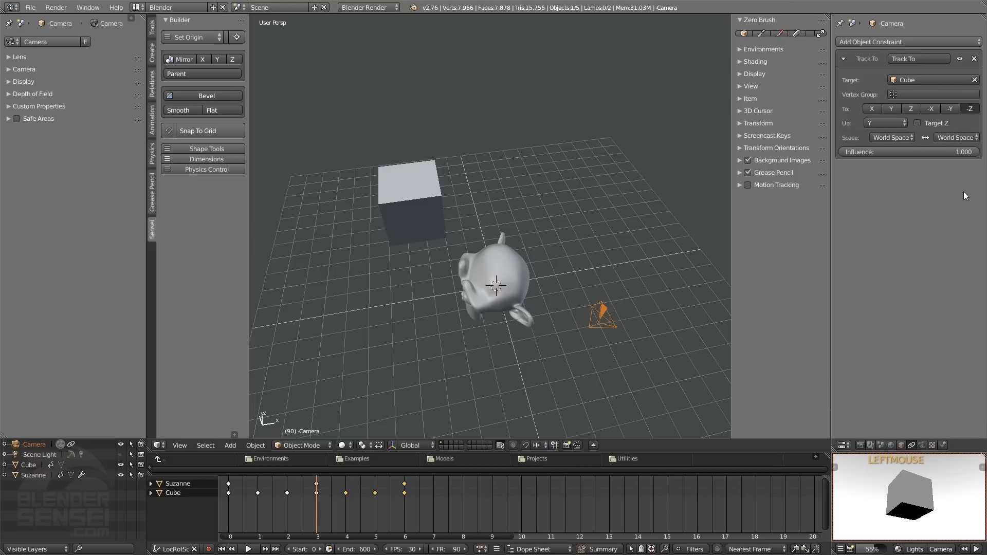
pyautogui.moveTo(959, 152); pyautogui.dragTo(841, 152)
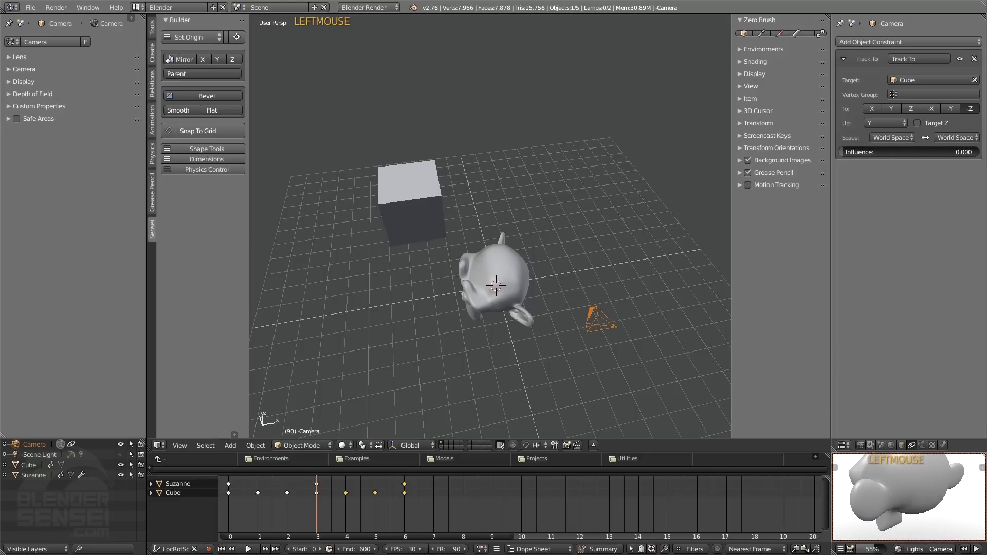
pyautogui.click(926, 519)
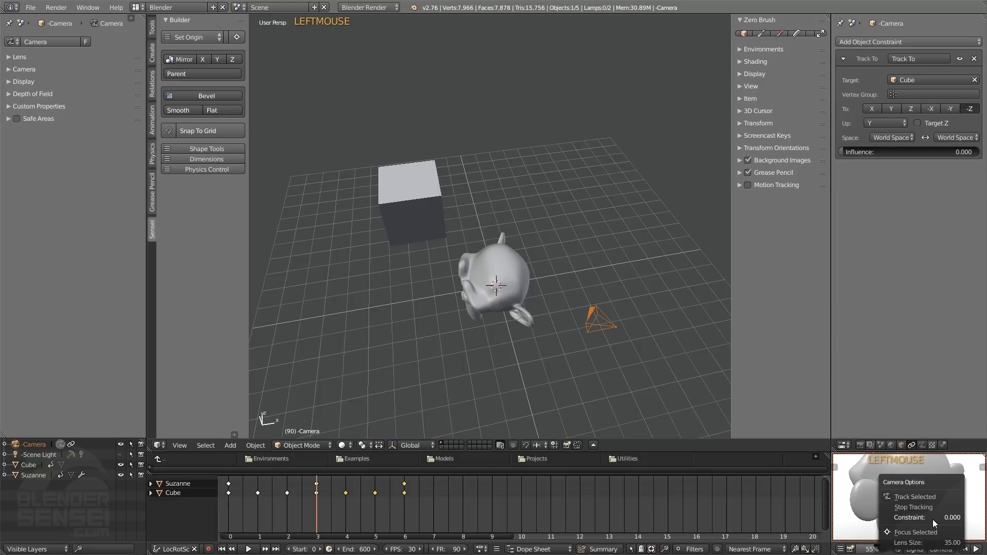
pyautogui.moveTo(906, 522)
pyautogui.mouseDown()
pyautogui.moveTo(914, 523)
pyautogui.moveTo(900, 523)
pyautogui.mouseUp()
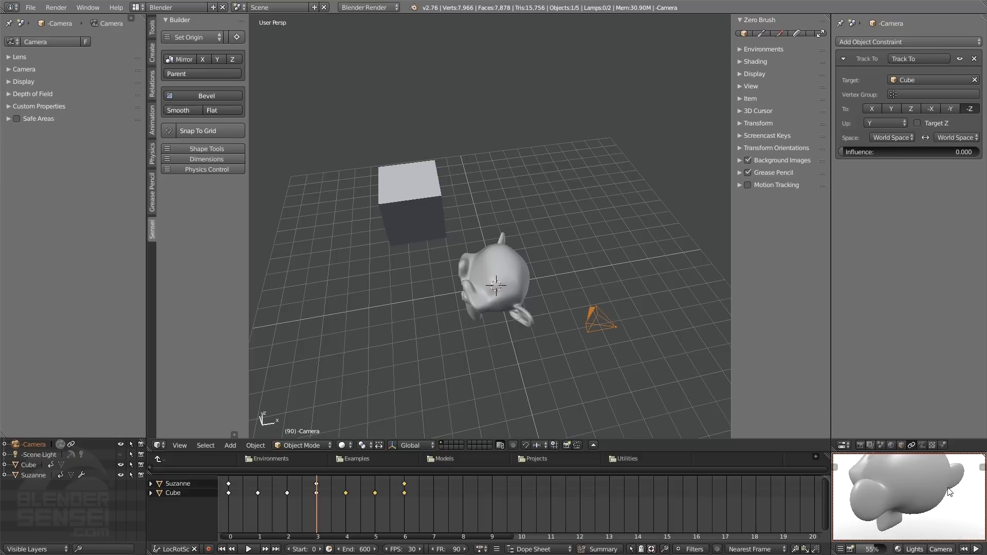
pyautogui.keyDown('shift'); pyautogui.moveTo(949, 487); pyautogui.dragTo(982, 509, button='middle'); pyautogui.keyUp('shift')
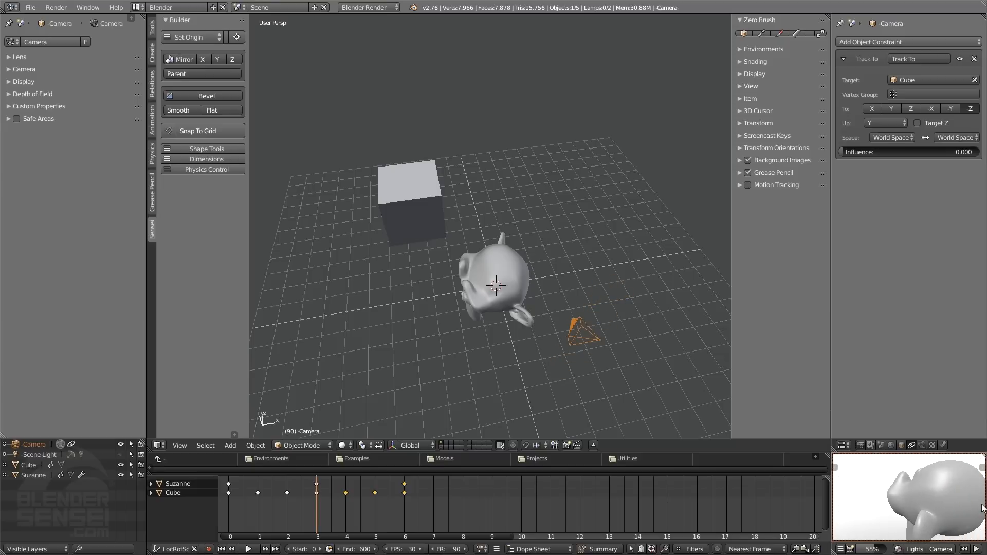
# Set the camera's tracking constraint to 1 and reposition the camera around the cube
pyautogui.click(941, 551)
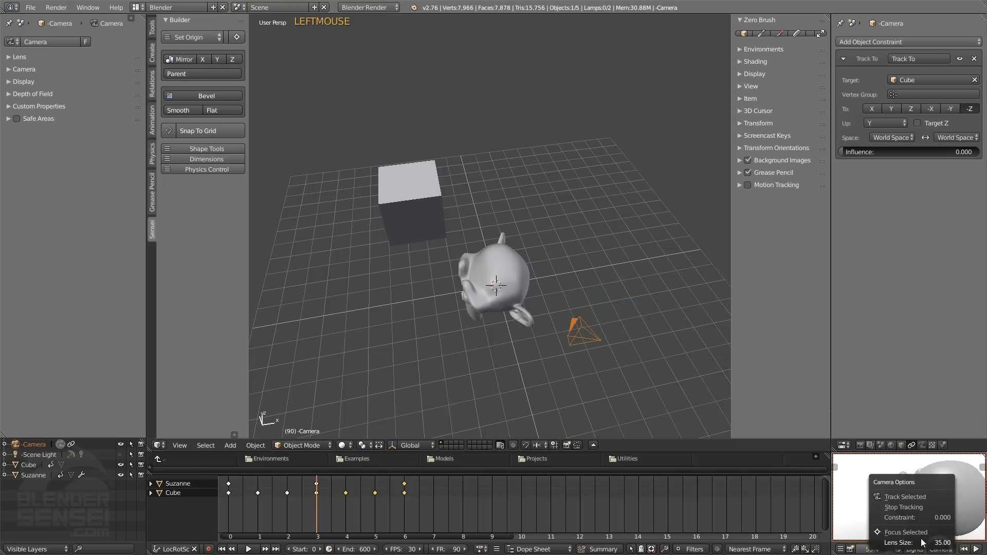
pyautogui.click(921, 524)
pyautogui.moveTo(926, 504)
pyautogui.keyDown('shift'); pyautogui.mouseDown(button='middle')
pyautogui.moveTo(969, 523)
pyautogui.moveTo(898, 468)
pyautogui.moveTo(899, 496)
pyautogui.moveTo(862, 471)
pyautogui.moveTo(897, 487)
pyautogui.moveTo(854, 505)
pyautogui.moveTo(921, 519)
pyautogui.mouseUp(button='middle'); pyautogui.keyUp('shift')
pyautogui.middleClick(899, 496)
pyautogui.middleClick(889, 497)
# Scrub through the animation to check the camera's tracking of the cube, ending at frame 90
pyautogui.rightClick(888, 484)
pyautogui.rightClick(283, 504)
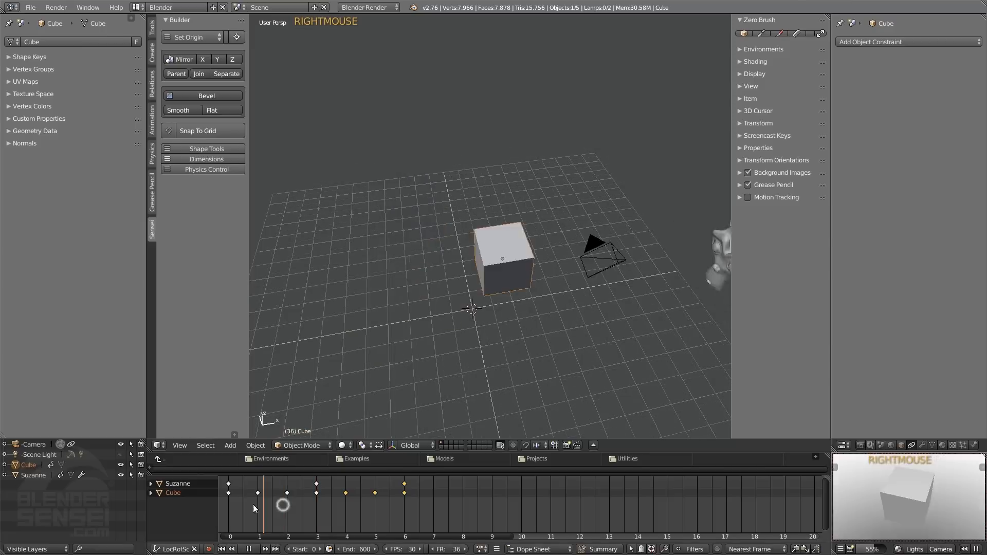
pyautogui.moveTo(282, 506); pyautogui.dragTo(317, 507, button='right')
# Select the camera and add a second Track To constraint to it
pyautogui.click(599, 251)
pyautogui.keyDown('shift'); pyautogui.moveTo(609, 270); pyautogui.dragTo(609, 298, button='middle'); pyautogui.keyUp('shift')
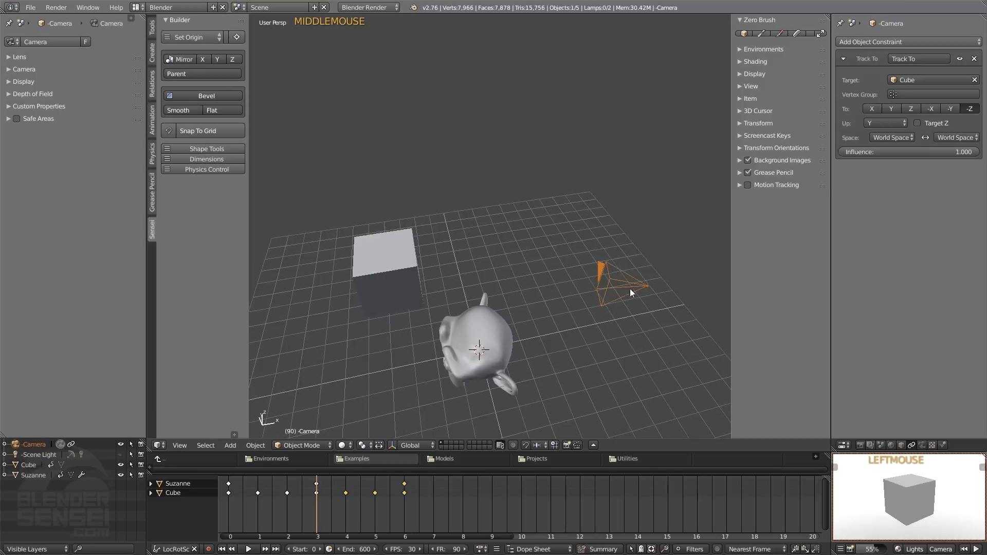
pyautogui.click(901, 41)
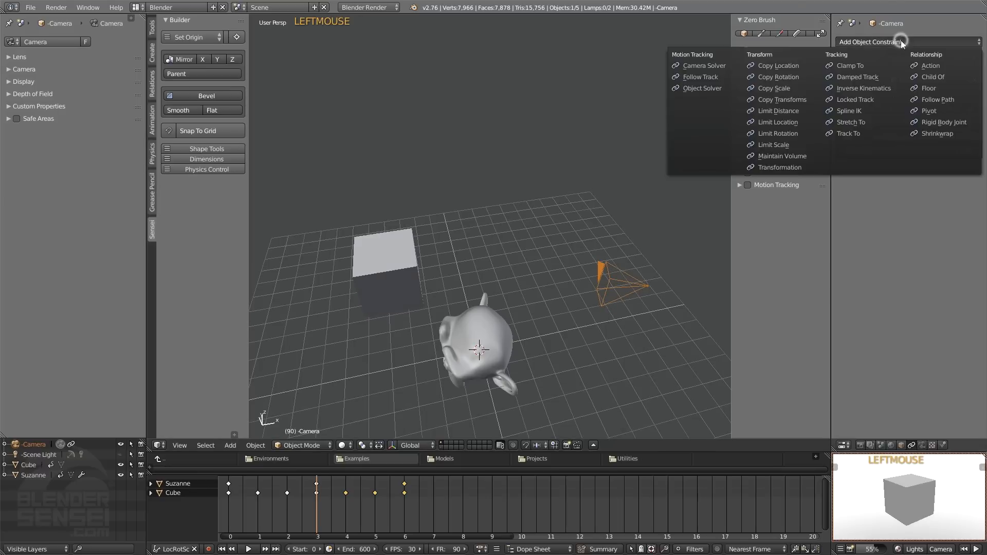
pyautogui.click(858, 134)
pyautogui.keyDown('shift'); pyautogui.moveTo(634, 266); pyautogui.dragTo(601, 268, button='middle'); pyautogui.keyUp('shift')
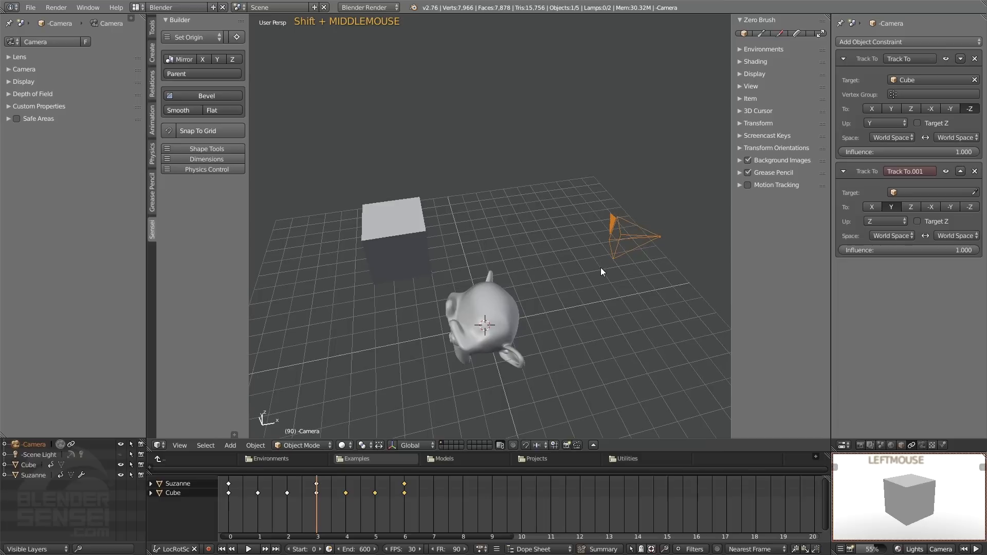
# Set the monkey, Suzanne, as the target of the camera's second Track To constraint
pyautogui.click(941, 549)
pyautogui.keyDown('shift'); pyautogui.moveTo(614, 267); pyautogui.dragTo(591, 278, button='middle'); pyautogui.keyUp('shift')
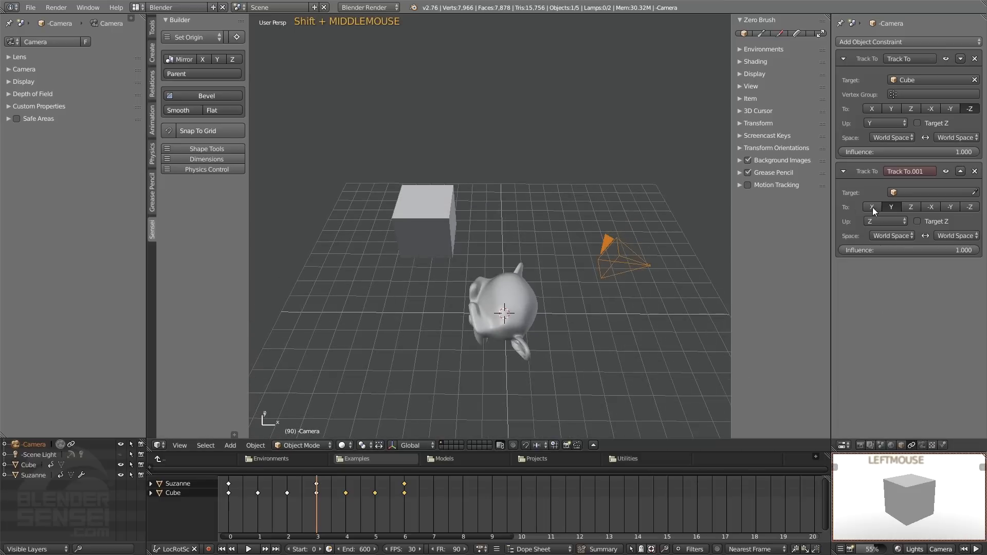
pyautogui.click(907, 192)
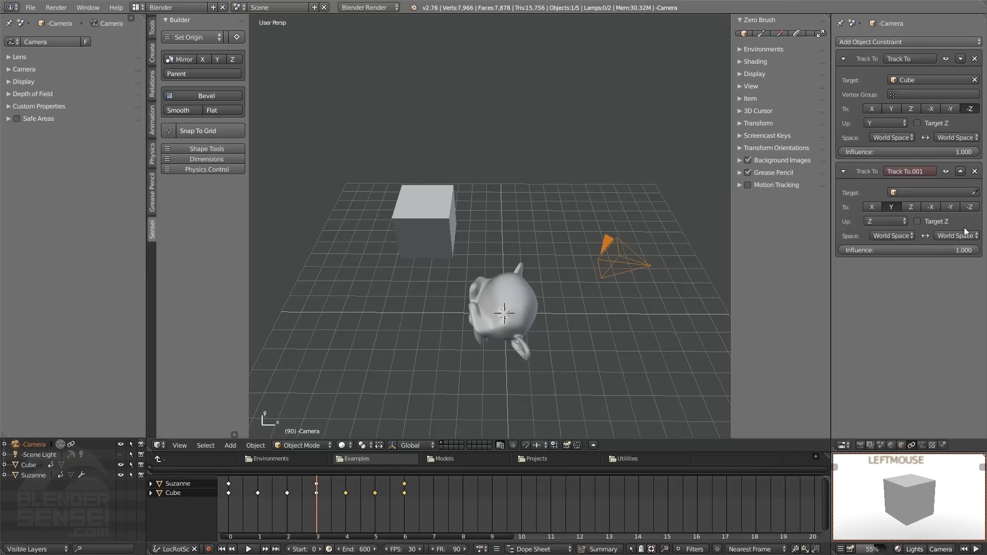
pyautogui.click(976, 192)
pyautogui.click(508, 296)
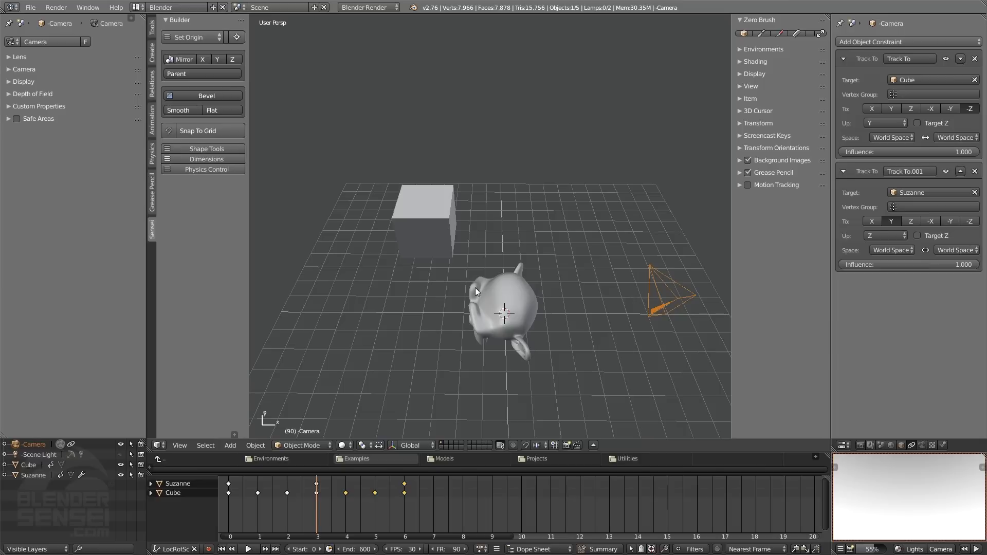
# Set the second Track To constraint's tracking axis to -Z and its up axis to Y
pyautogui.moveTo(529, 305); pyautogui.dragTo(545, 291, button='middle')
pyautogui.scroll(-2, 545, 291)
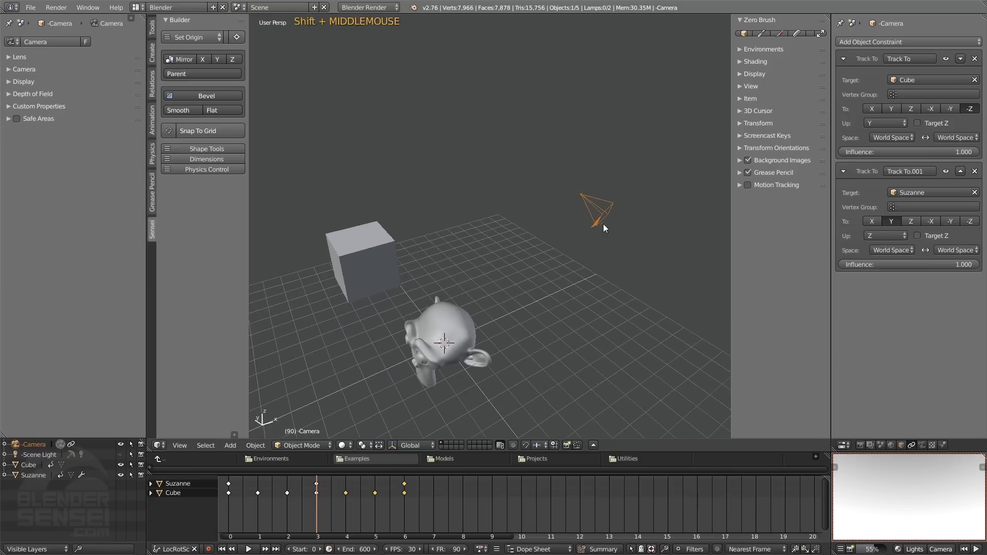
pyautogui.keyDown('shift'); pyautogui.moveTo(602, 221); pyautogui.dragTo(610, 228, button='middle'); pyautogui.keyUp('shift')
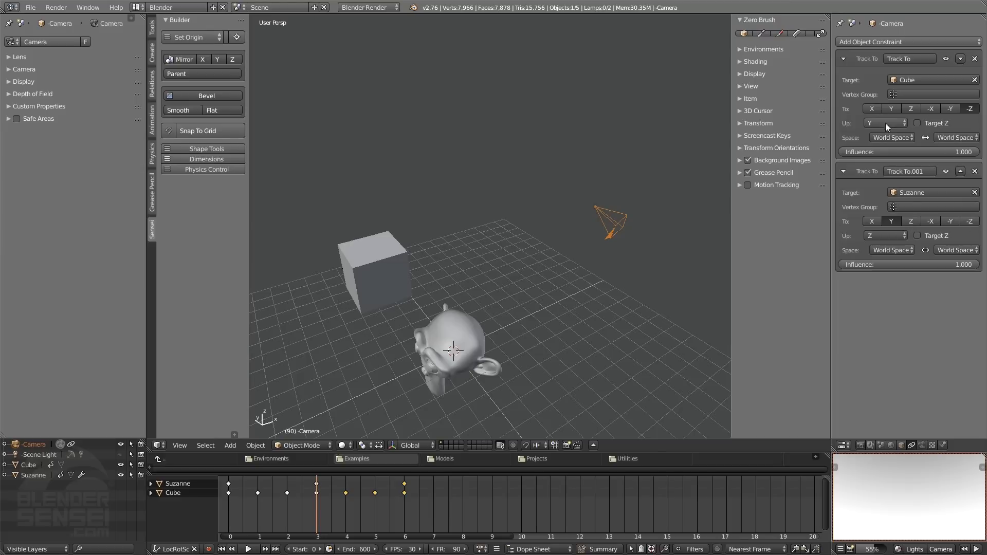
pyautogui.click(970, 221)
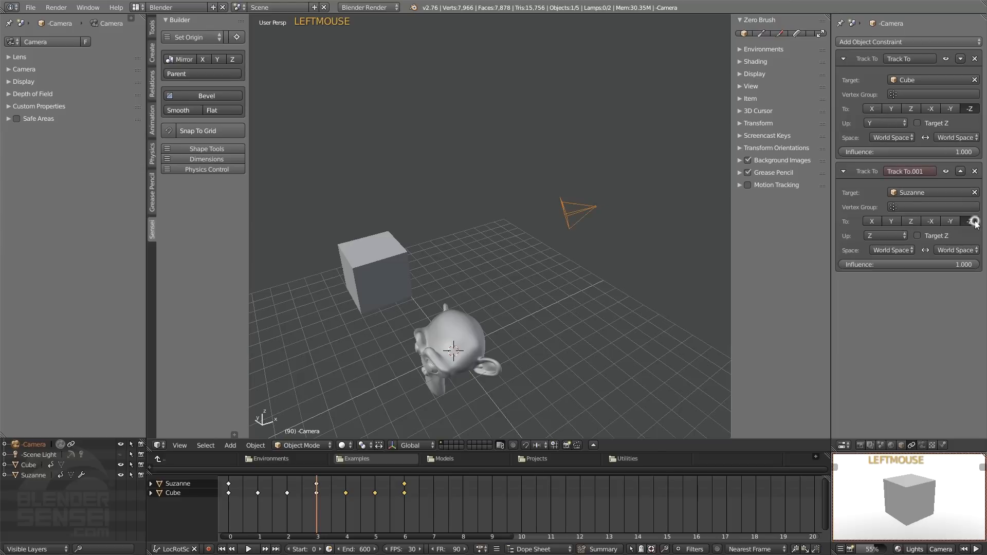
pyautogui.click(903, 235)
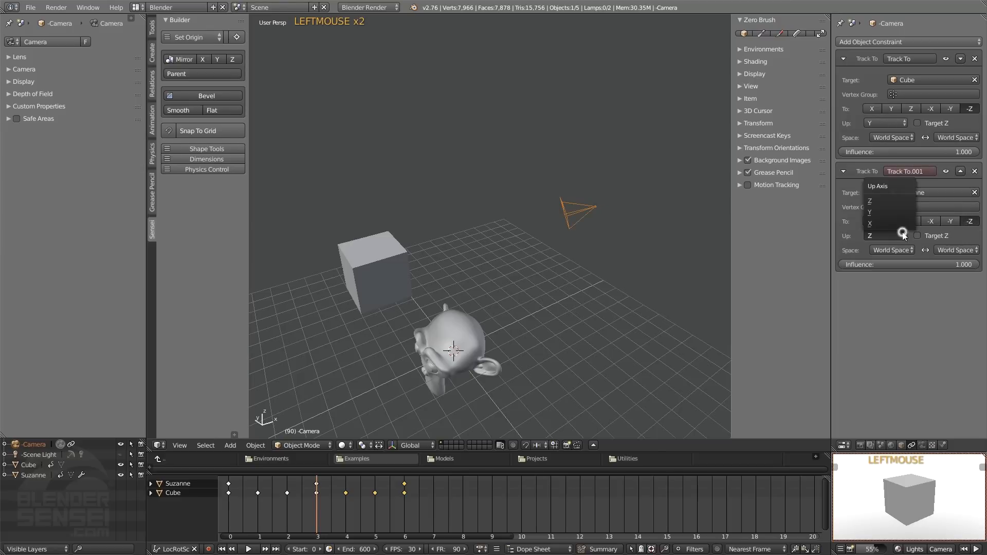
pyautogui.click(882, 212)
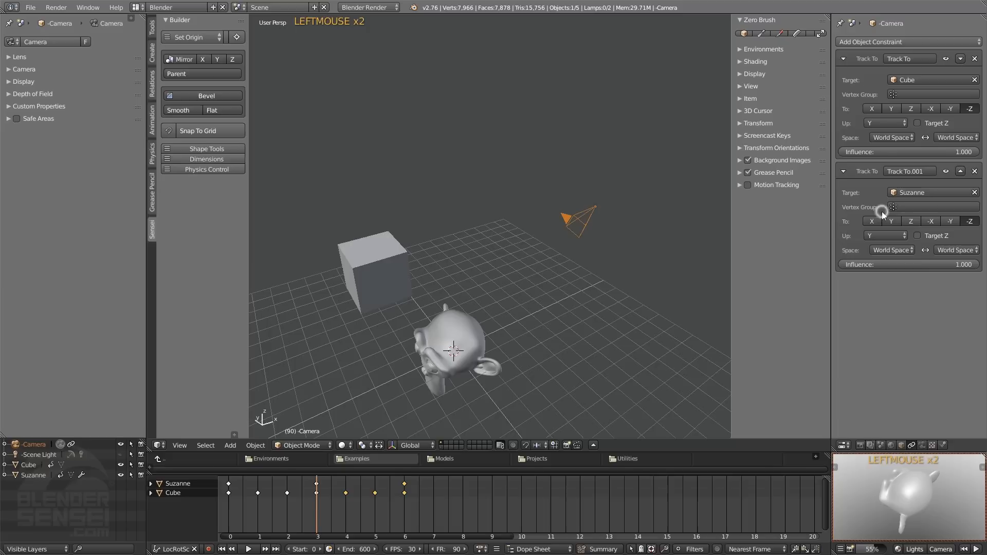
# Move the monkey temporarily to test the camera's tracking and cancel the move
pyautogui.click(457, 357)
pyautogui.press('g')
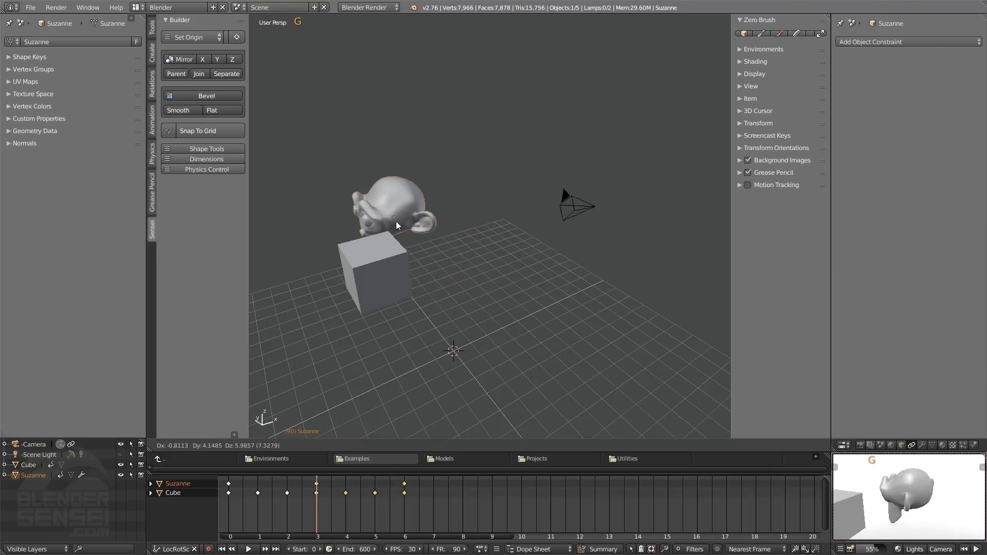
pyautogui.rightClick(397, 222)
# Play the animation to check the camera's tracking of the monkey and return to frame 0
pyautogui.moveTo(274, 515); pyautogui.dragTo(228, 513, button='right')
pyautogui.click(249, 548)
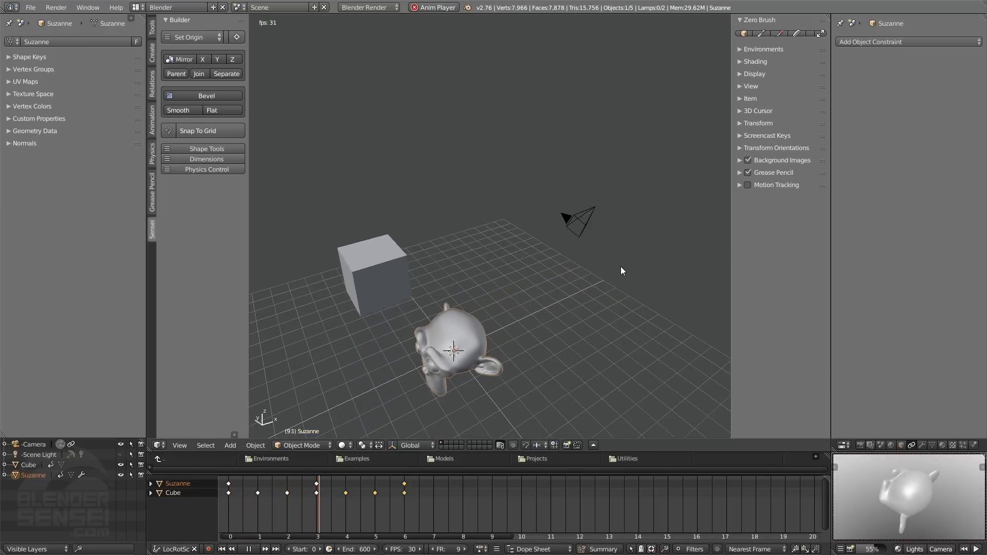
pyautogui.click(249, 549)
pyautogui.click(222, 549)
pyautogui.moveTo(235, 511)
pyautogui.mouseDown(button='right')
pyautogui.moveTo(334, 516)
pyautogui.moveTo(237, 507)
pyautogui.mouseUp(button='right')
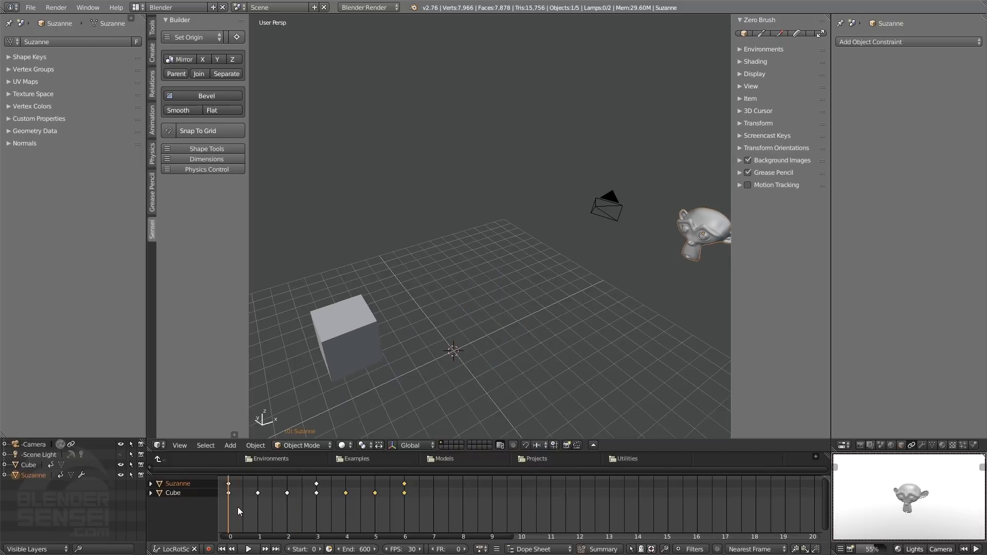
# Set the influence of the camera's second Track To constraint to 0 and keyframe it at frame 0
pyautogui.keyDown('shift'); pyautogui.moveTo(503, 245); pyautogui.dragTo(559, 260, button='middle'); pyautogui.keyUp('shift')
pyautogui.click(578, 192)
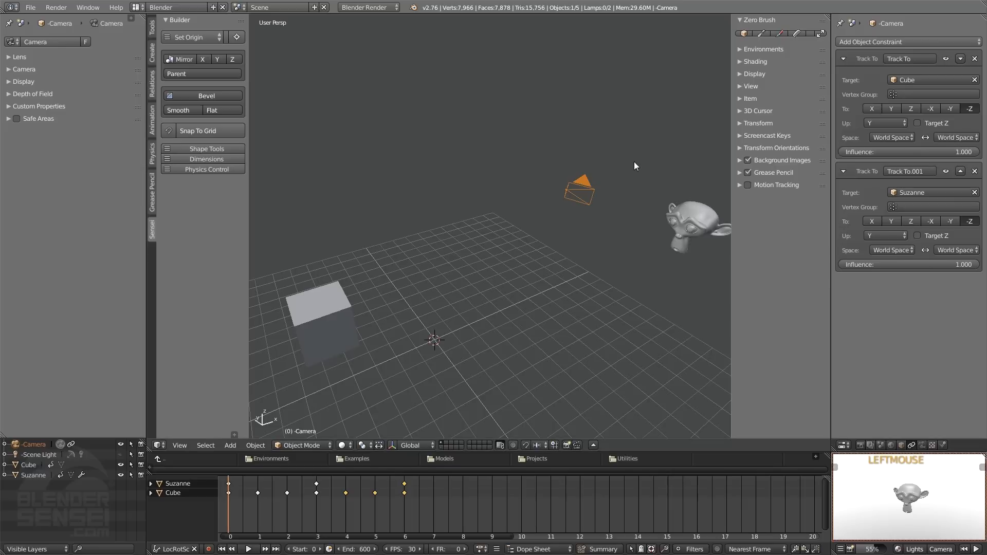
pyautogui.moveTo(860, 265); pyautogui.dragTo(720, 265)
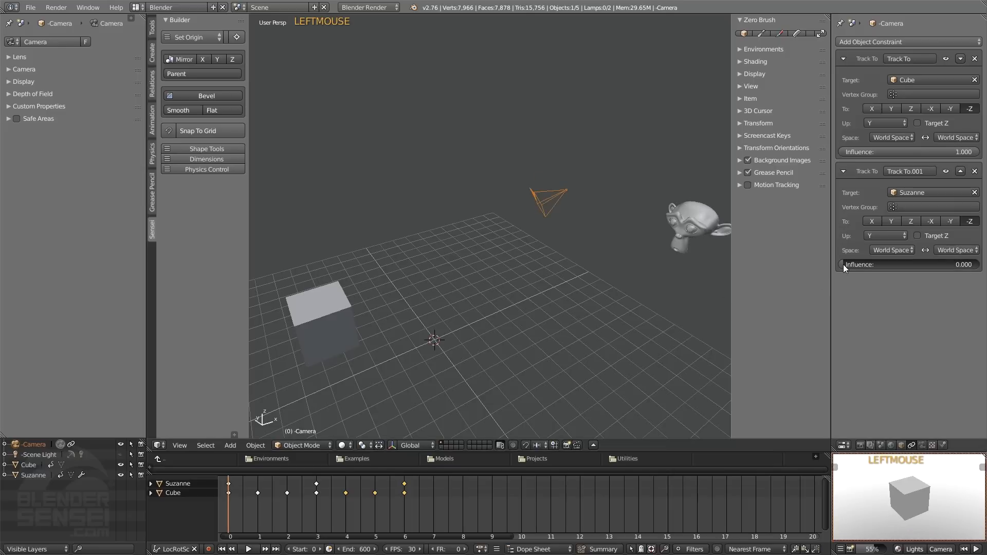
pyautogui.moveTo(233, 521)
pyautogui.mouseDown(button='right')
pyautogui.moveTo(310, 510)
pyautogui.moveTo(227, 505)
pyautogui.mouseUp(button='right')
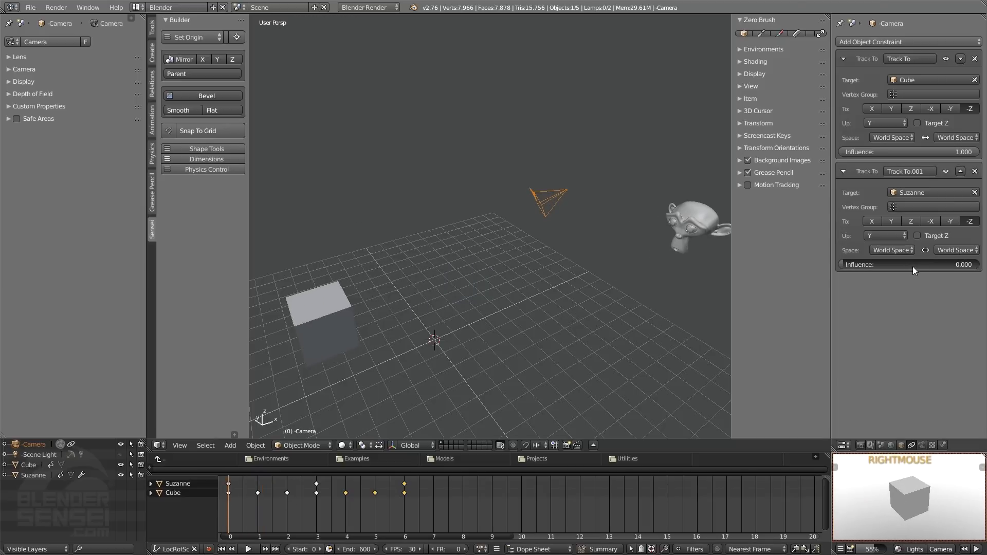
pyautogui.press('i')
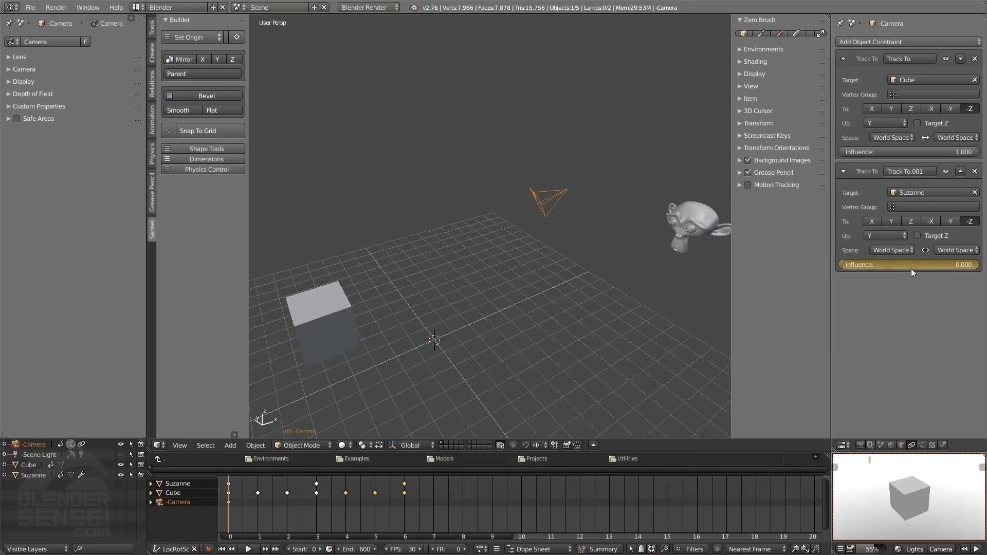
# At frame 90, set the second Track To constraint's influence to 1 and keyframe it
pyautogui.rightClick(230, 516)
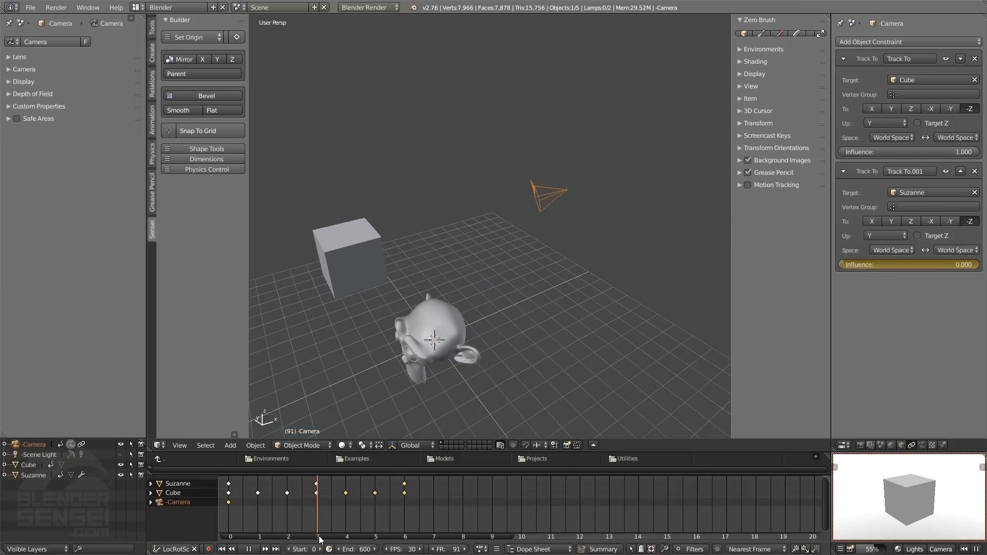
pyautogui.moveTo(428, 352); pyautogui.dragTo(439, 300, button='middle')
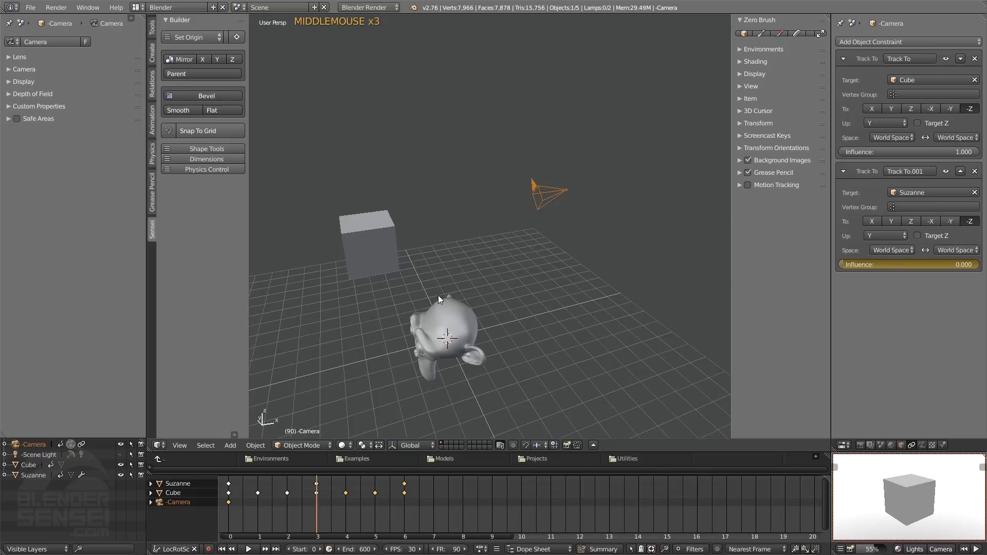
pyautogui.moveTo(852, 264); pyautogui.dragTo(967, 269)
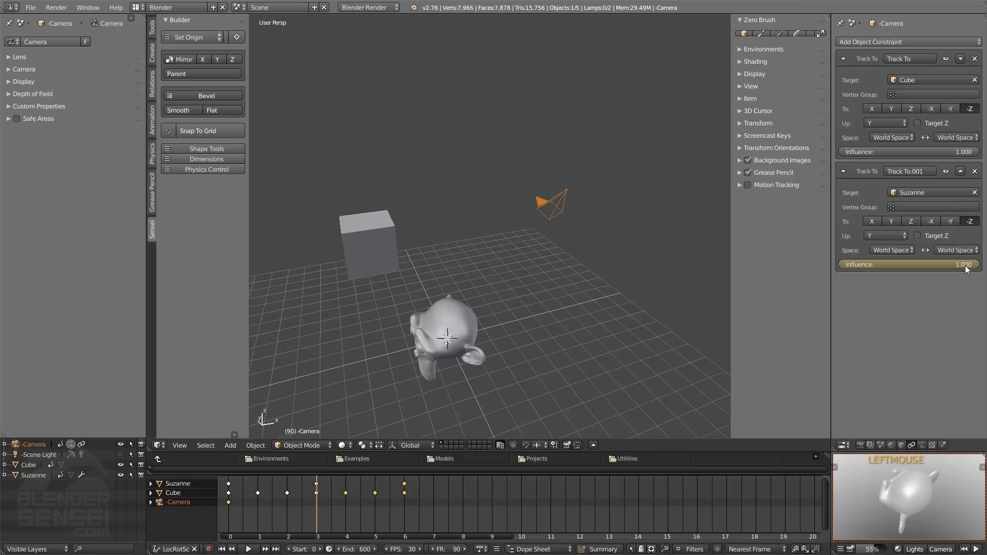
pyautogui.press('i')
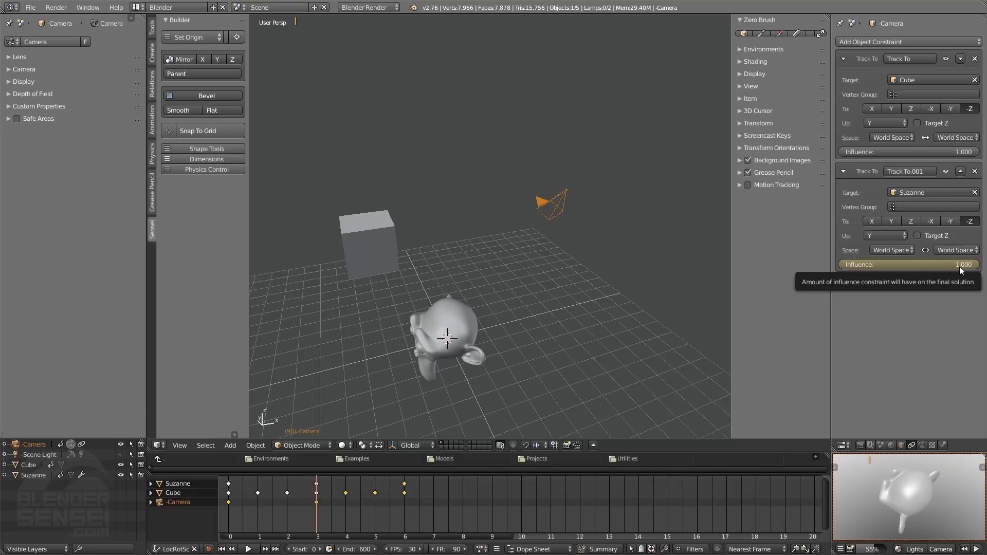
# Play the animation from near the start to review the camera's switch from the cube to the monkey
pyautogui.moveTo(316, 515); pyautogui.dragTo(236, 525, button='right')
pyautogui.click(977, 550)
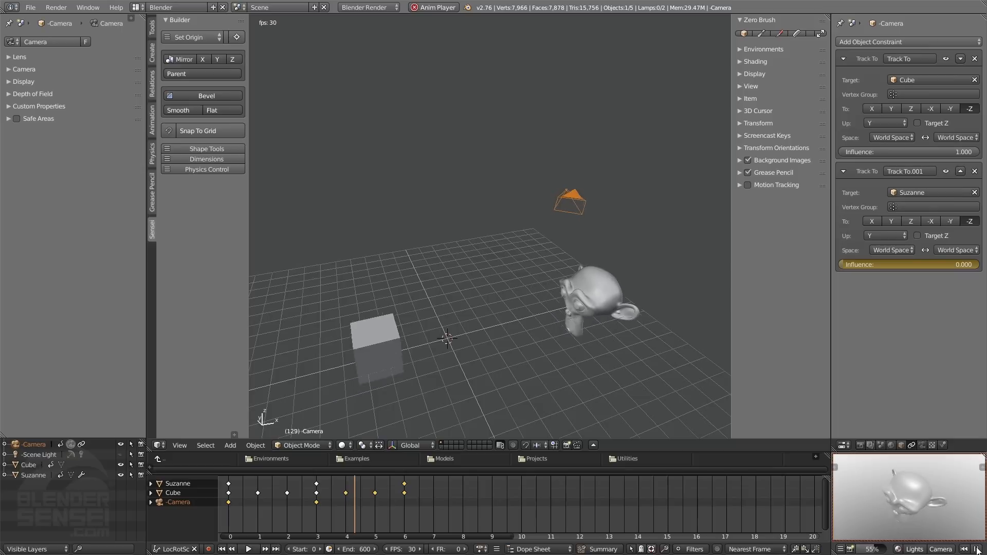
pyautogui.click(965, 549)
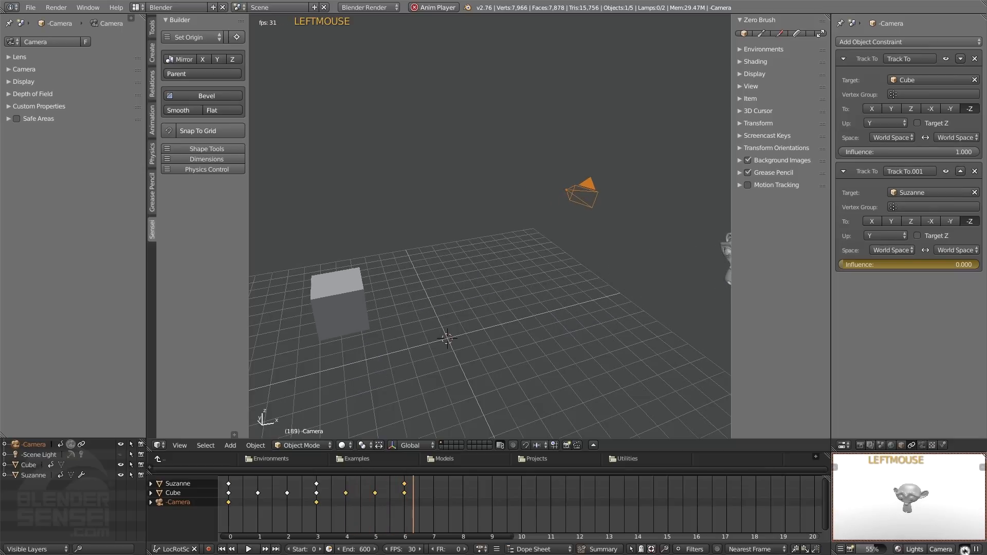